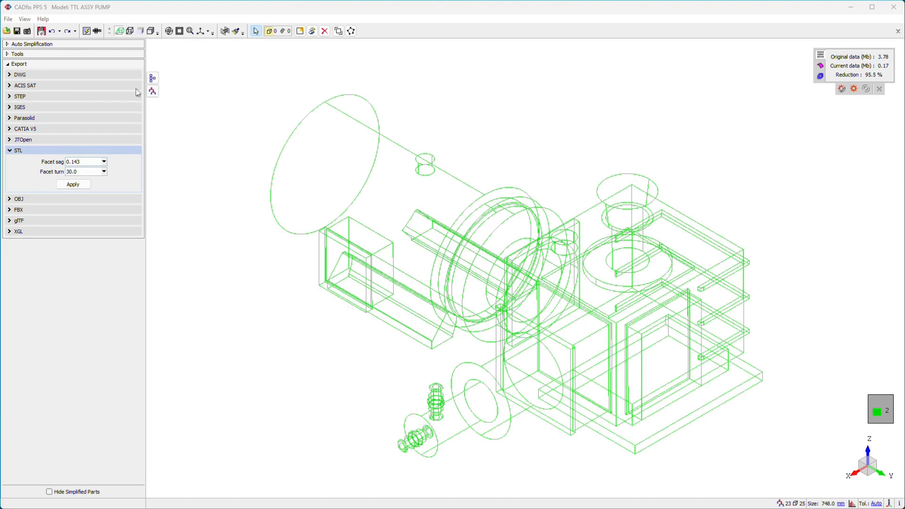
# Step: Switch the pump assembly's display through wireframe and plain shading to shaded wireframe
pyautogui.click(130, 33)
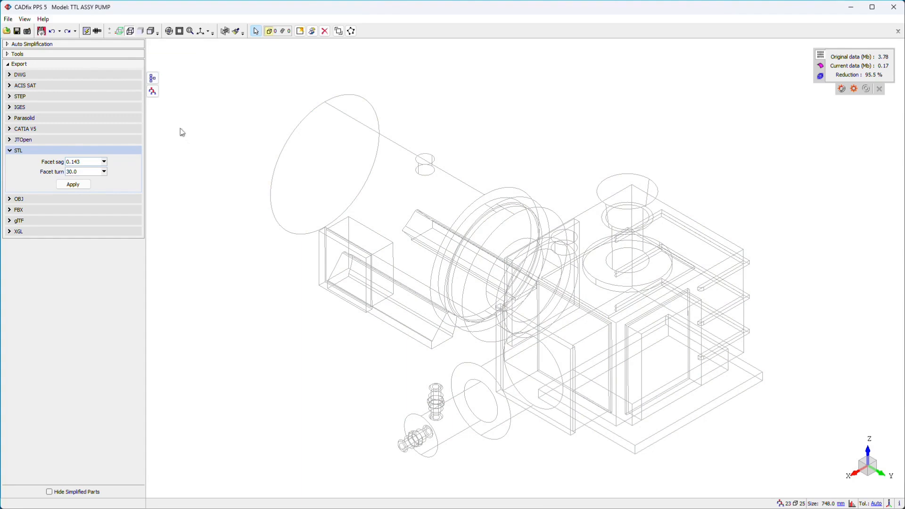
pyautogui.click(140, 31)
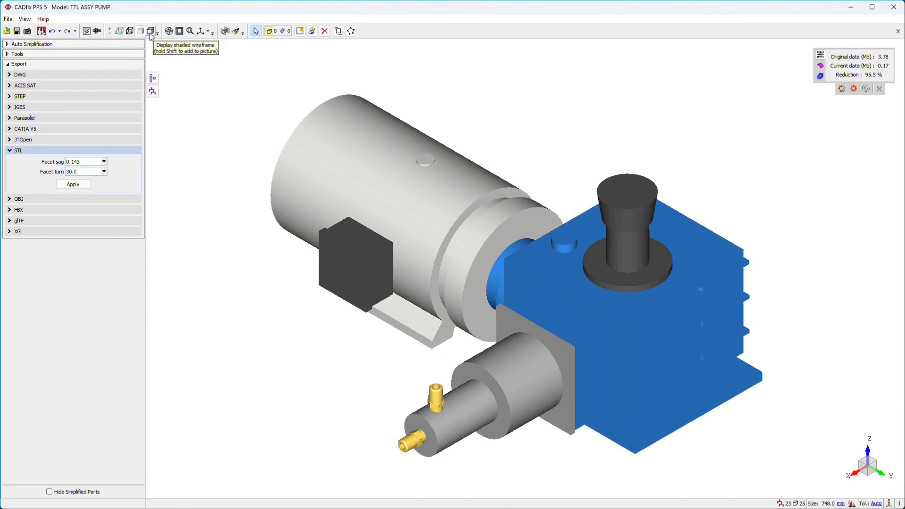
pyautogui.click(151, 32)
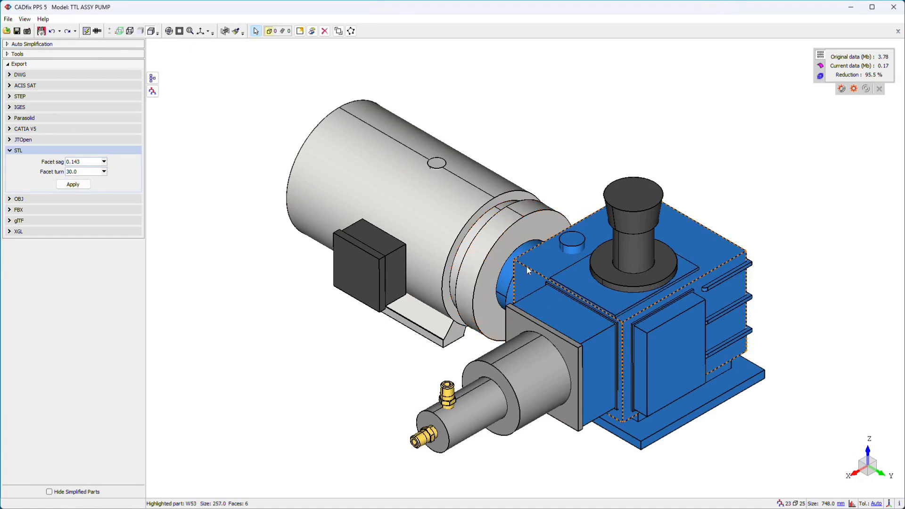
# Step: Examine the whole pump assembly from a tilted angle, from the grey motor to the blue gearbox housing
pyautogui.moveTo(506, 247); pyautogui.dragTo(678, 328)
pyautogui.moveTo(498, 275); pyautogui.dragTo(616, 256)
pyautogui.scroll(5, 477, 271)
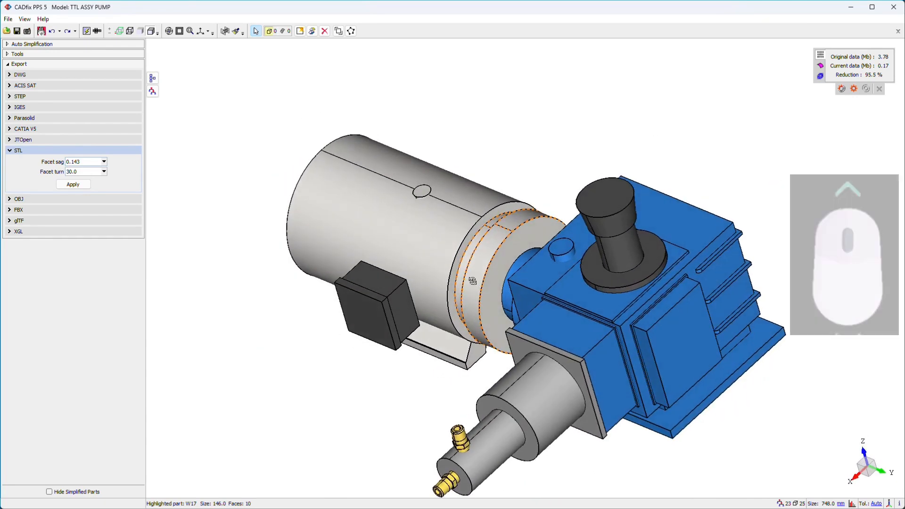
pyautogui.scroll(8, 478, 273)
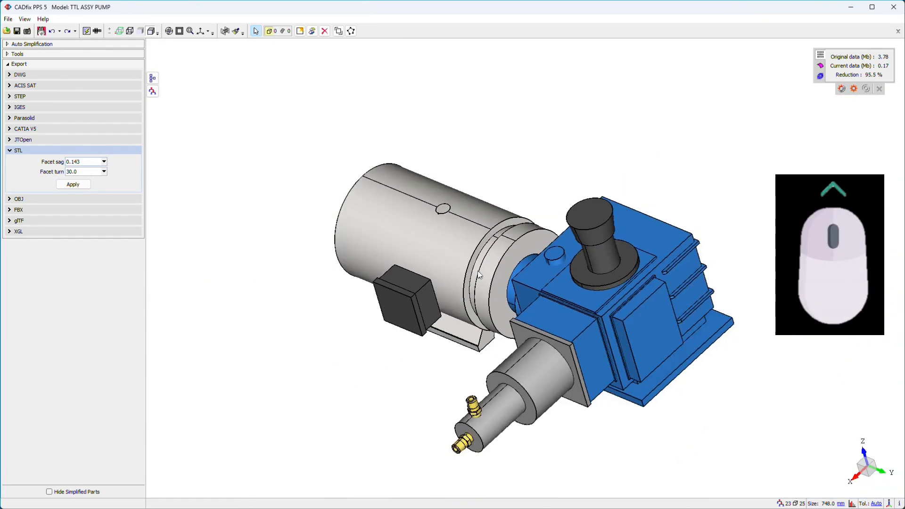
pyautogui.scroll(4, 480, 266)
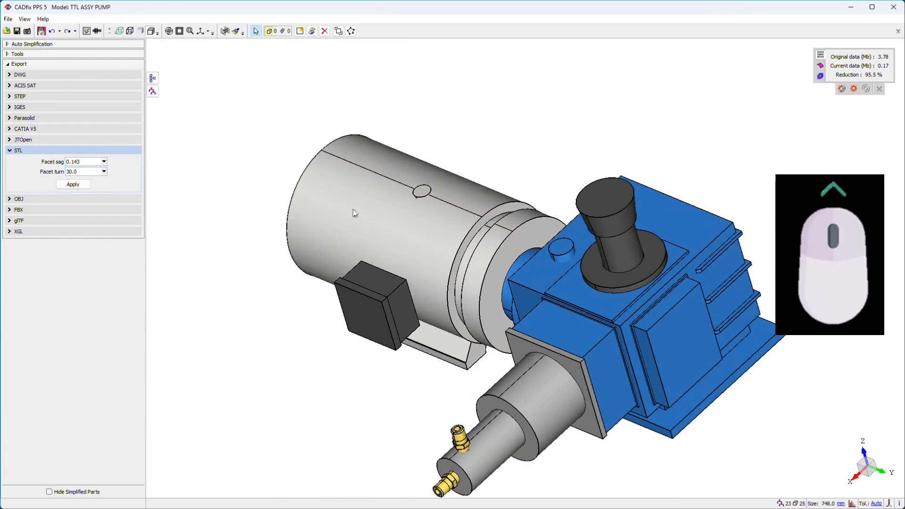
pyautogui.scroll(2, 355, 213)
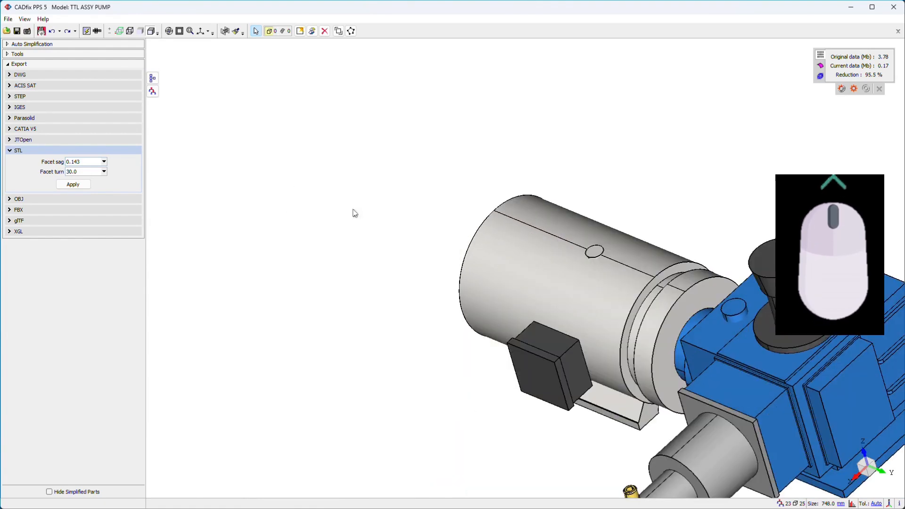
pyautogui.scroll(2, 795, 340)
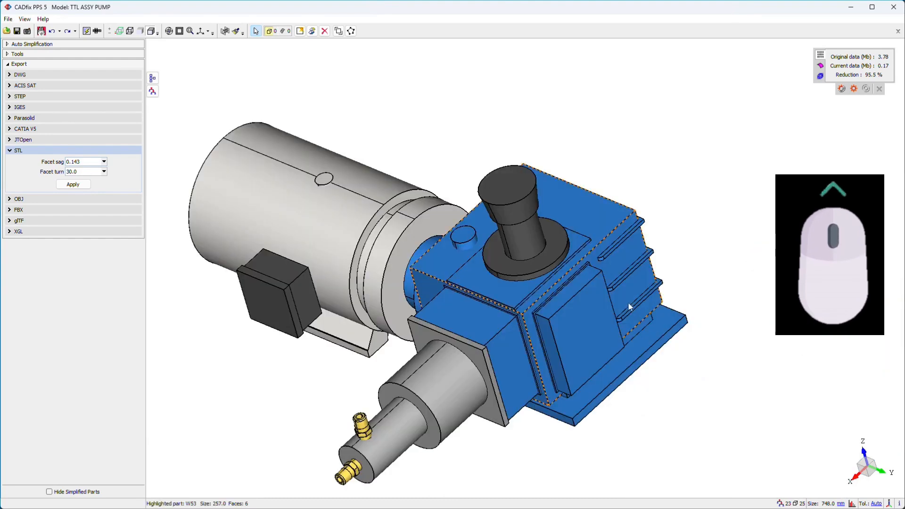
pyautogui.scroll(4, 629, 309)
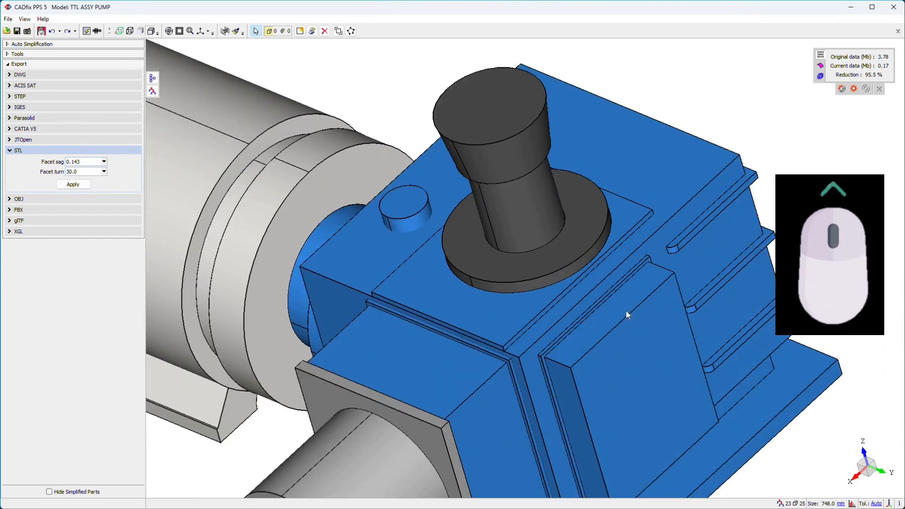
# Step: Examine the motor cylinder's rear end, the gearbox housing and the grey output shaft section at close range
pyautogui.moveTo(234, 188); pyautogui.dragTo(600, 294, button='middle')
pyautogui.middleClick(313, 190)
pyautogui.scroll(3, 436, 263)
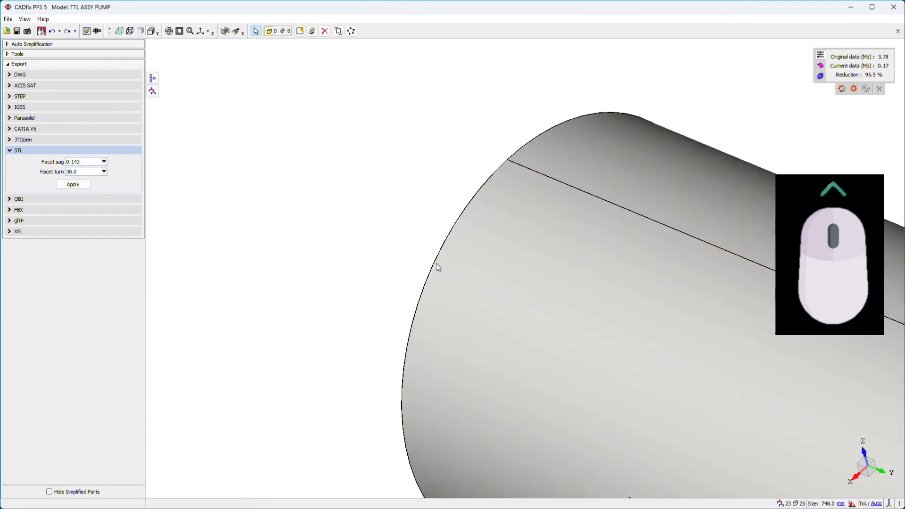
pyautogui.scroll(-3, 439, 263)
pyautogui.scroll(-1, 441, 267)
pyautogui.moveTo(695, 347); pyautogui.dragTo(449, 227, button='middle')
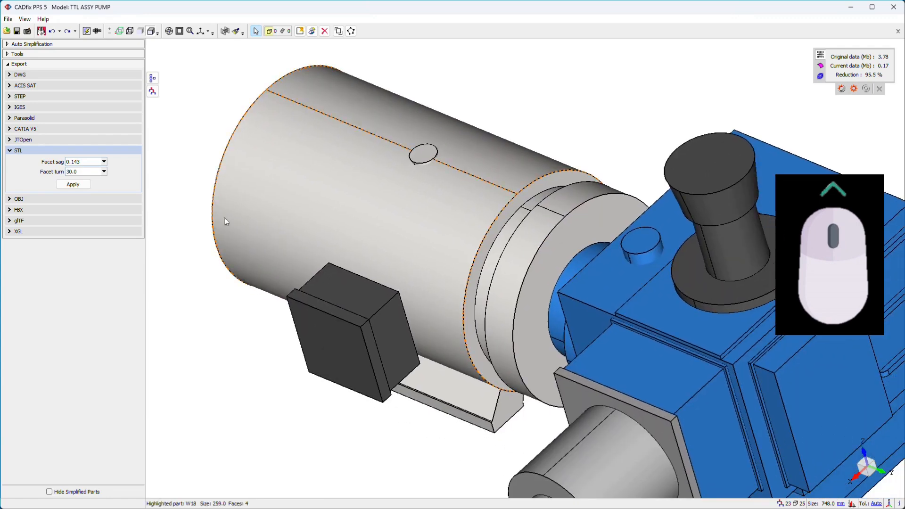
pyautogui.moveTo(644, 293); pyautogui.dragTo(519, 235, button='middle')
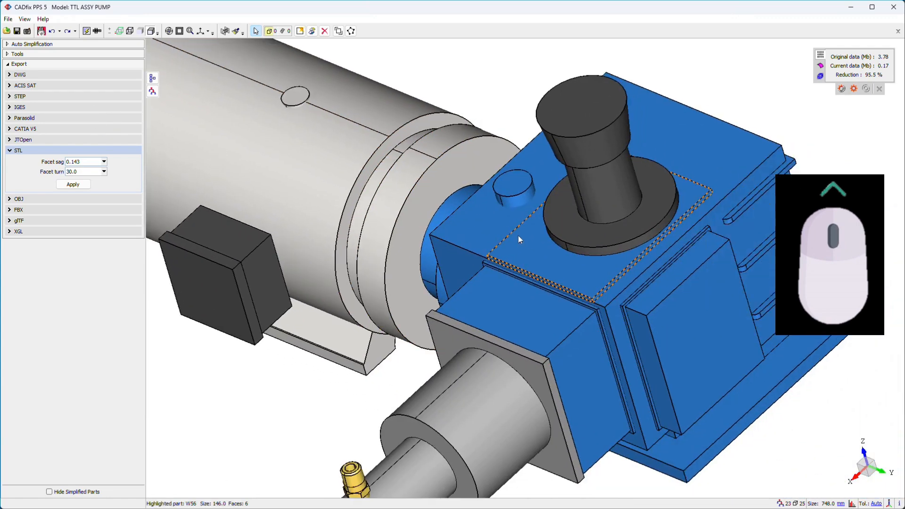
pyautogui.moveTo(658, 335); pyautogui.dragTo(680, 278, button='middle')
pyautogui.moveTo(524, 298); pyautogui.dragTo(633, 359, button='middle')
pyautogui.moveTo(448, 220); pyautogui.dragTo(366, 226, button='middle')
pyautogui.moveTo(581, 318); pyautogui.dragTo(471, 188, button='middle')
# Step: Review the mouse-button assignments and the list of CAD-system presets in the view controls, and close the settings
pyautogui.click(24, 19)
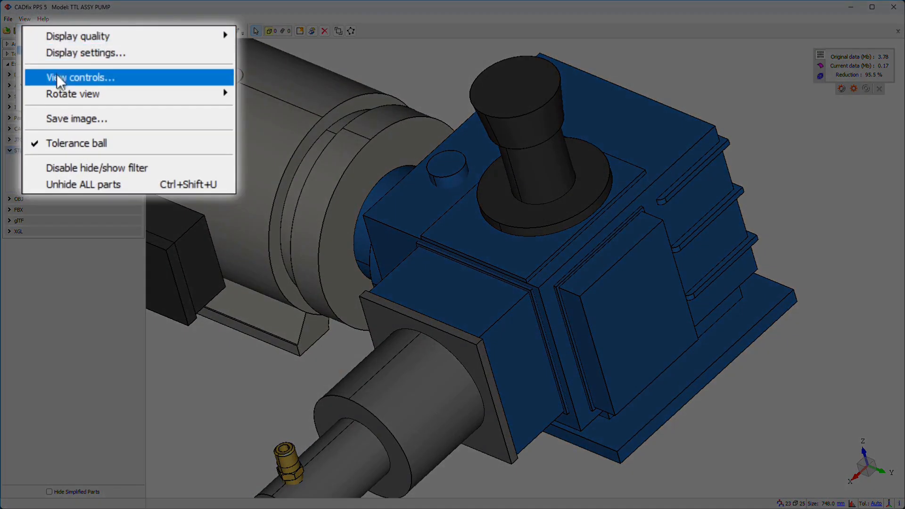
pyautogui.click(57, 74)
pyautogui.click(477, 314)
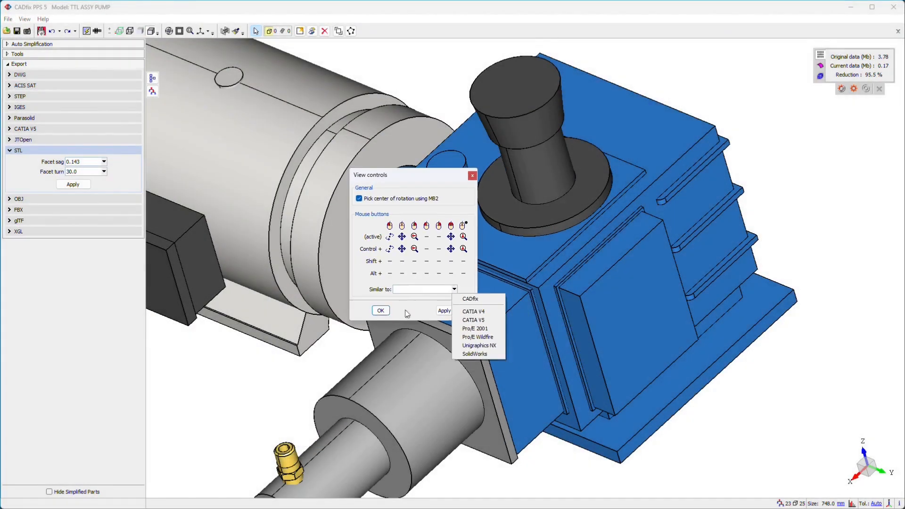
pyautogui.click(401, 311)
pyautogui.click(383, 309)
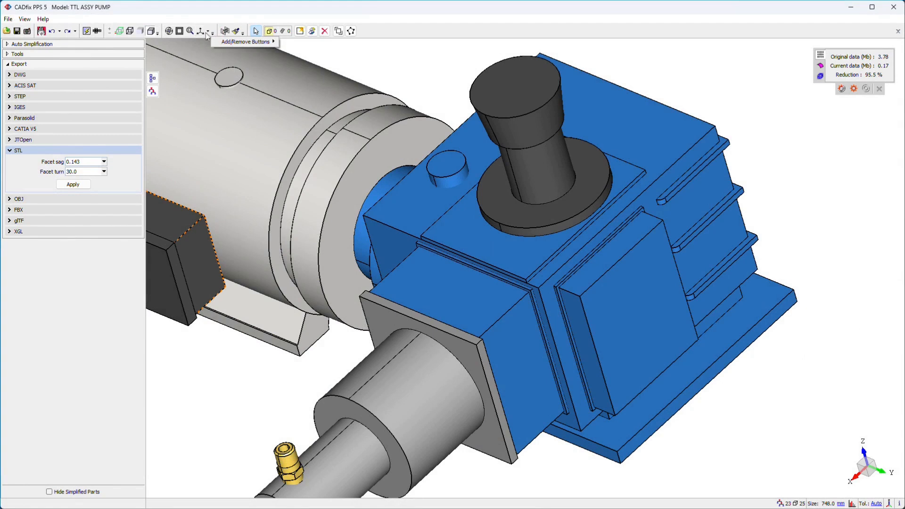
# Step: Look at the assembly in the standard XY, XZ and YZ views, ending on the YZ view
pyautogui.click(209, 34)
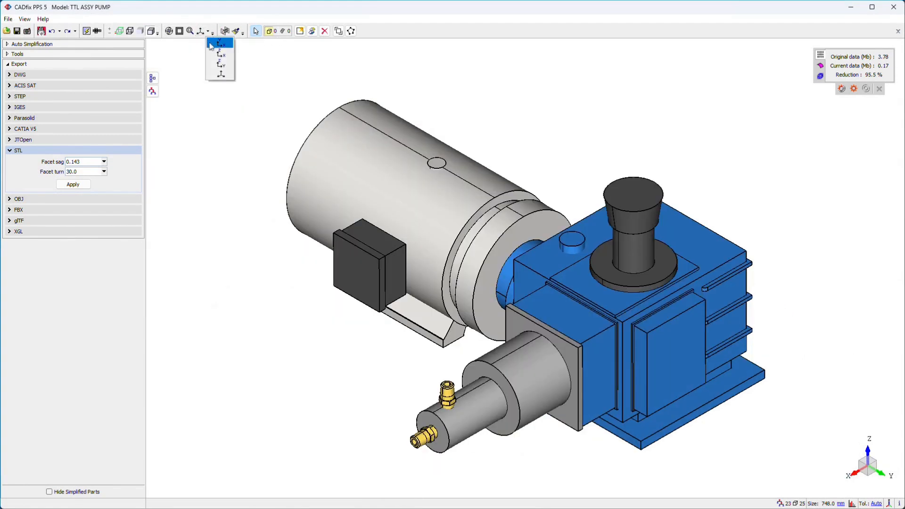
pyautogui.click(210, 45)
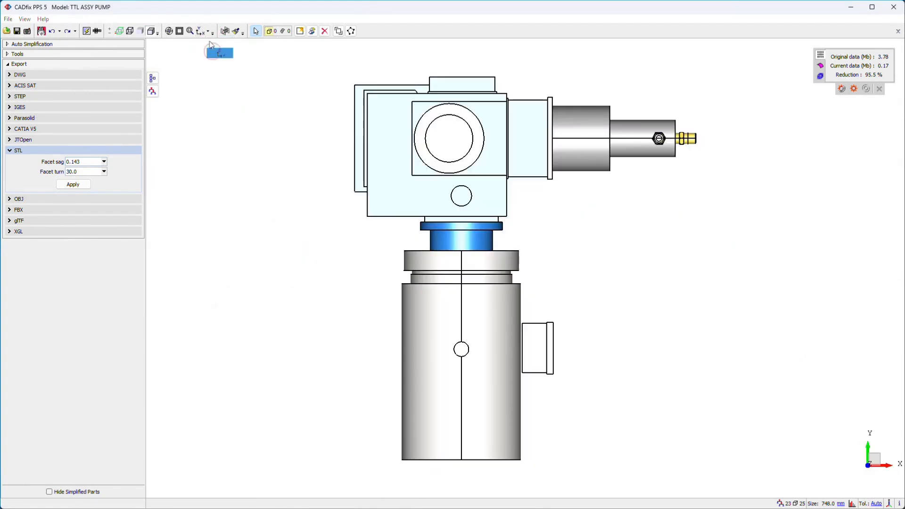
pyautogui.click(217, 53)
pyautogui.click(214, 65)
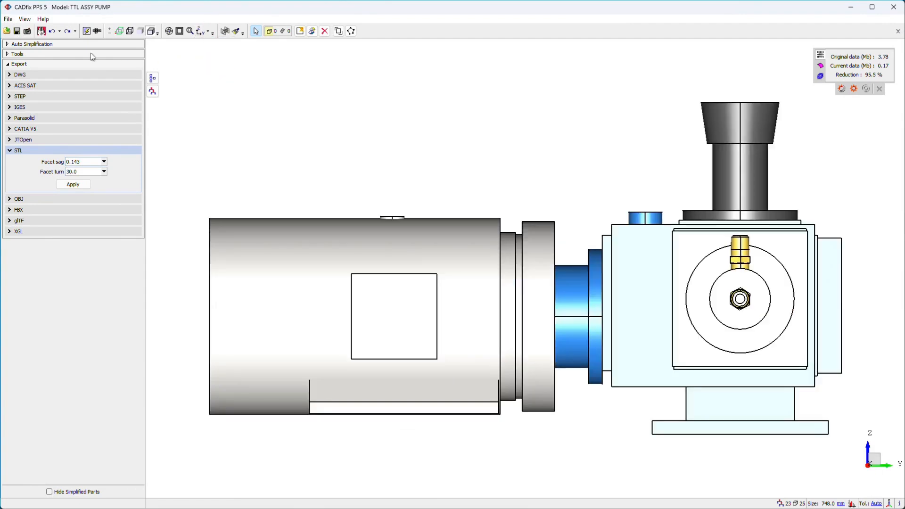